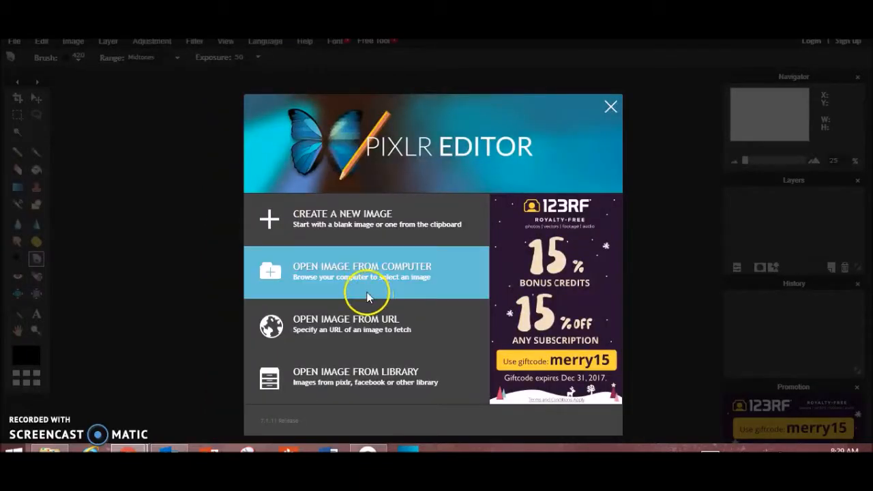
Open the photos IMG_1065, IMG_1066, IMG_1067 and IMG_1068 from the computer.
{"action": "left_click", "coordinate": [369, 295]}
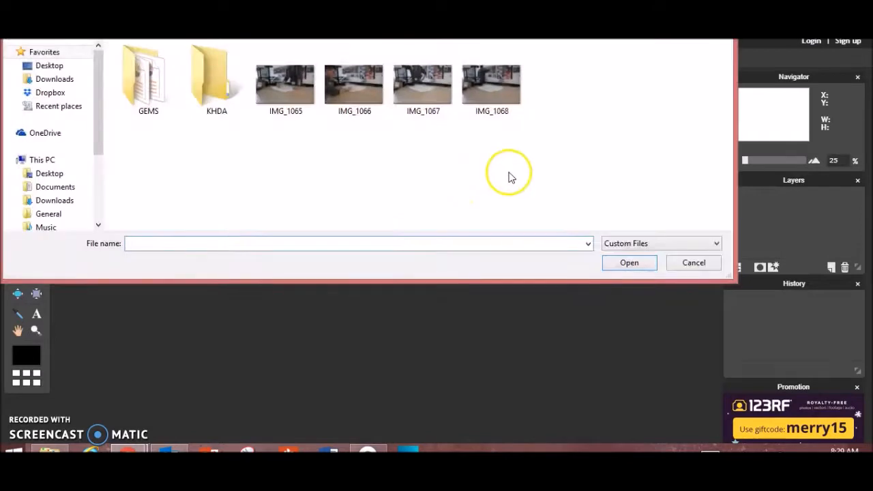
{"action": "left_click_drag", "start_coordinate": [510, 144], "coordinate": [272, 95]}
{"action": "double_click", "coordinate": [272, 95]}
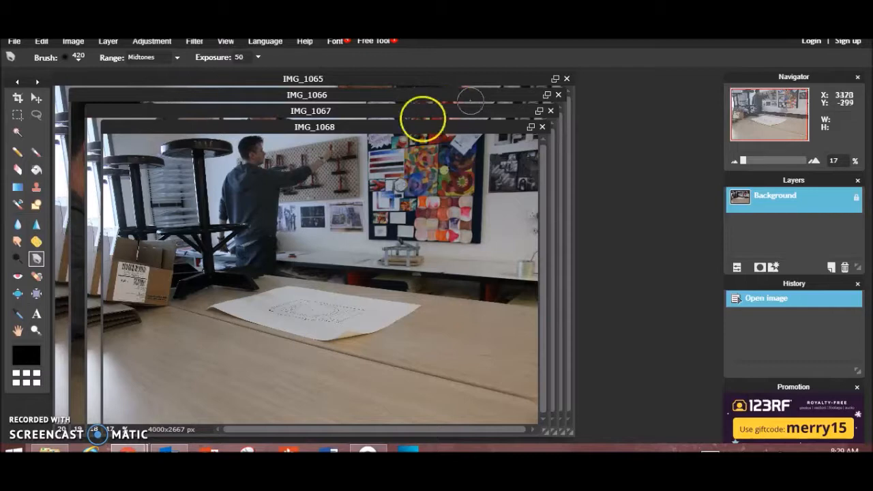
Go back through the open photos to IMG_1065 and rename its Background layer as "Base image".
{"action": "left_click", "coordinate": [345, 113]}
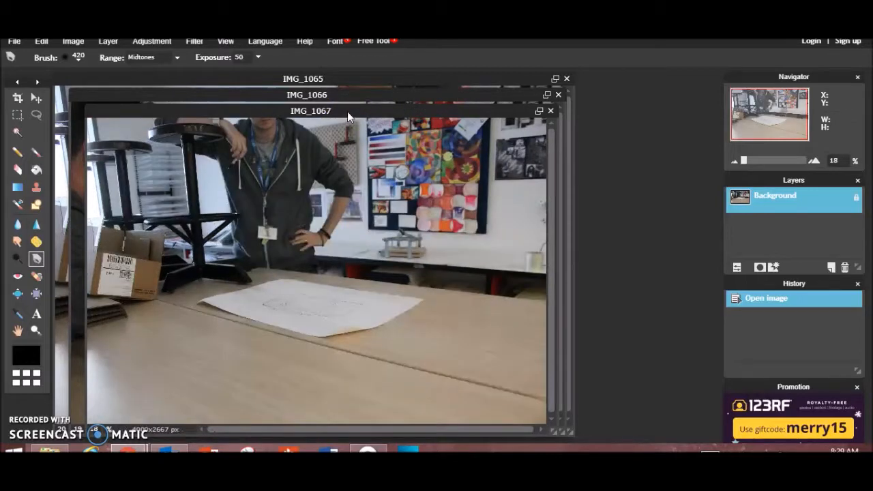
{"action": "left_click", "coordinate": [350, 97]}
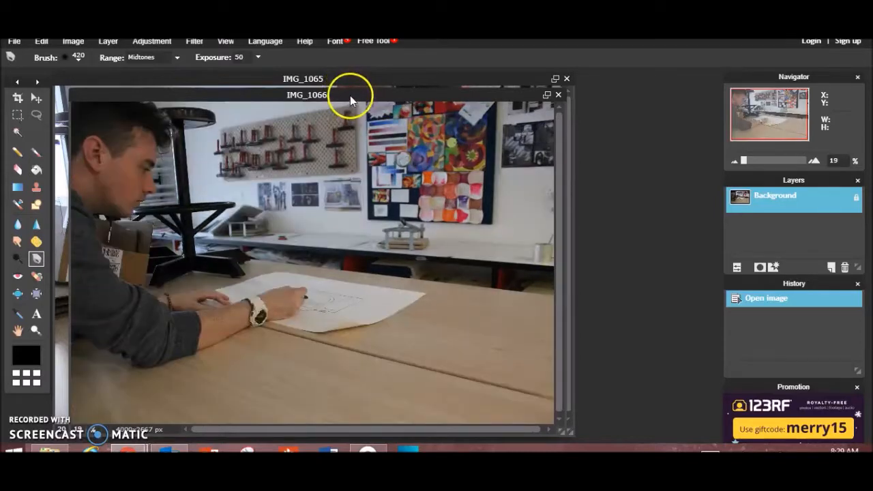
{"action": "left_click", "coordinate": [336, 76]}
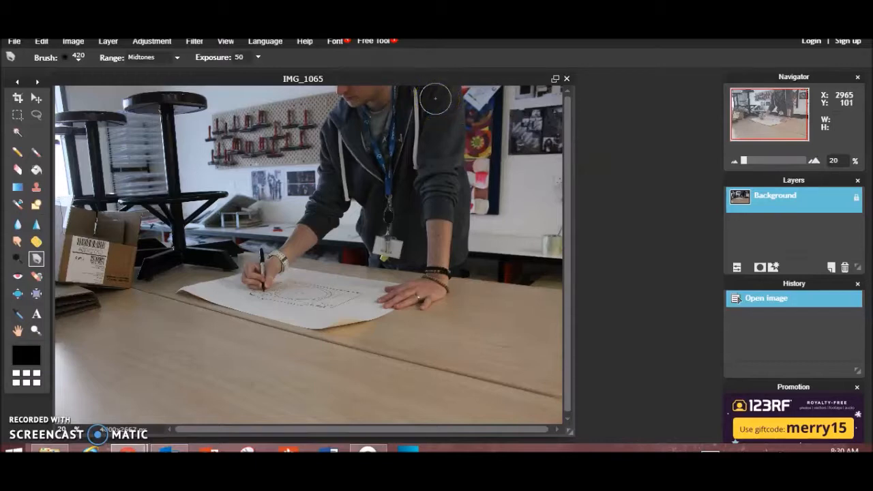
{"action": "double_click", "coordinate": [778, 203]}
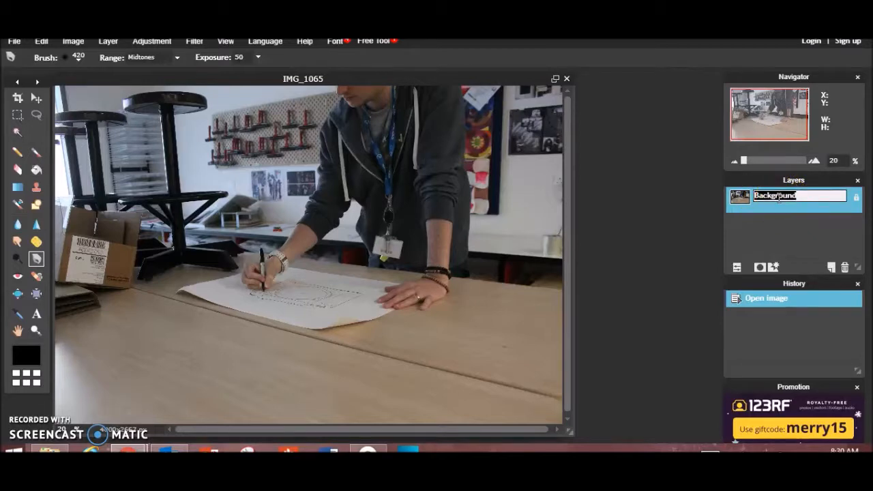
{"action": "type", "text": "Base image"}
{"action": "left_click", "coordinate": [782, 207]}
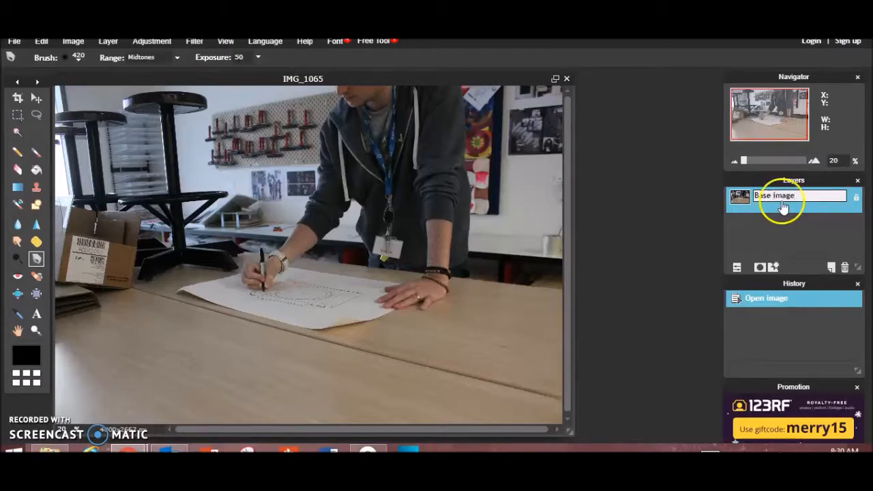
{"action": "left_click", "coordinate": [673, 210]}
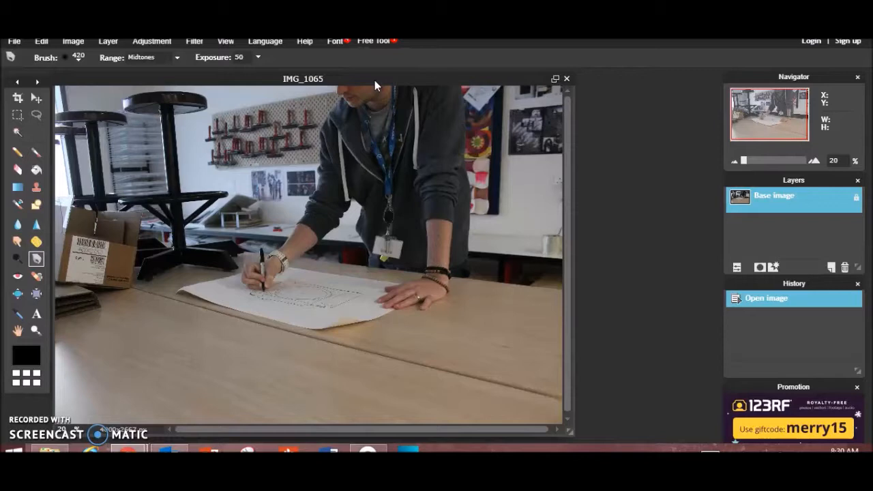
Move the IMG_1065 window aside to expose IMG_1066, and make IMG_1066 the active image with the Lasso tool ready.
{"action": "left_click_drag", "start_coordinate": [375, 80], "coordinate": [492, 78]}
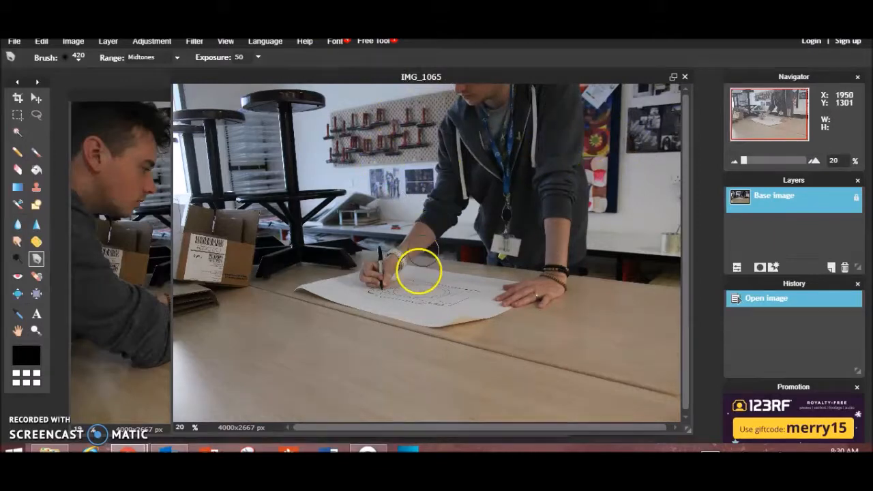
{"action": "left_click", "coordinate": [130, 98]}
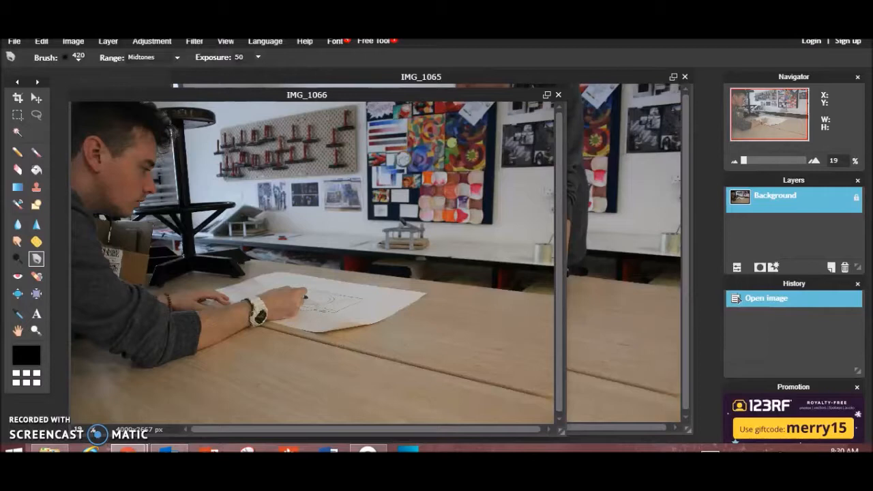
{"action": "left_click", "coordinate": [36, 116]}
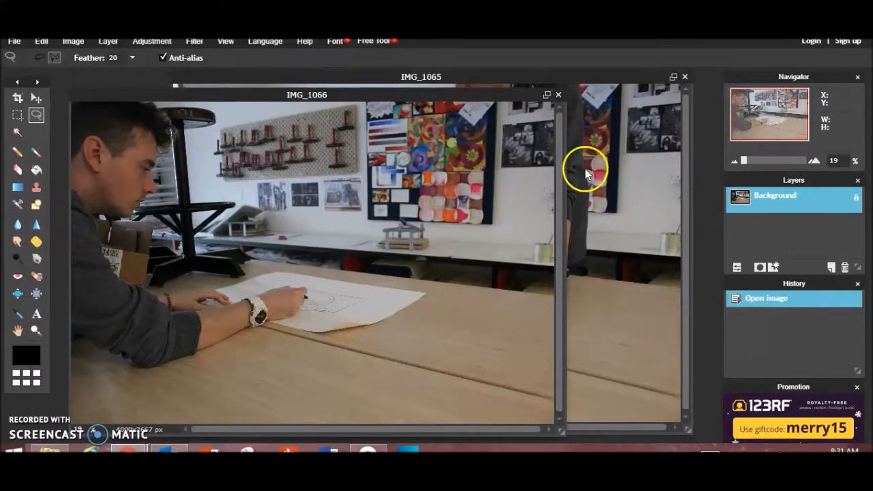
{"action": "left_click", "coordinate": [591, 78]}
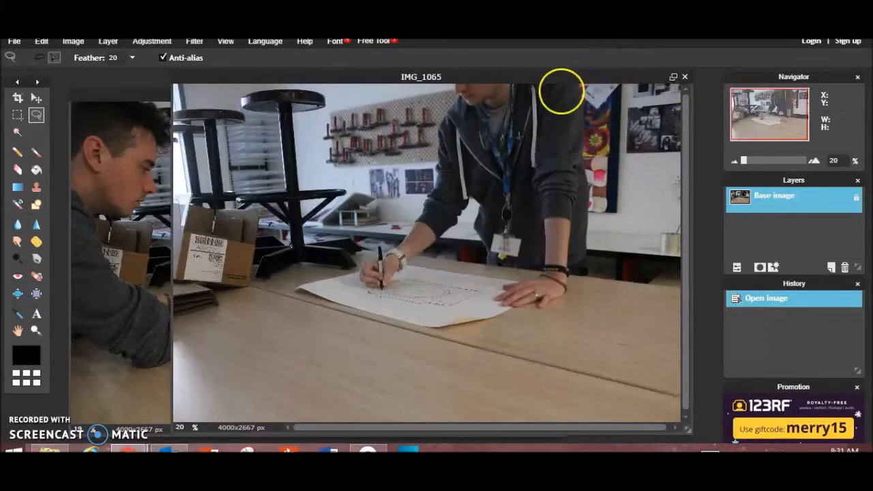
{"action": "left_click", "coordinate": [113, 95]}
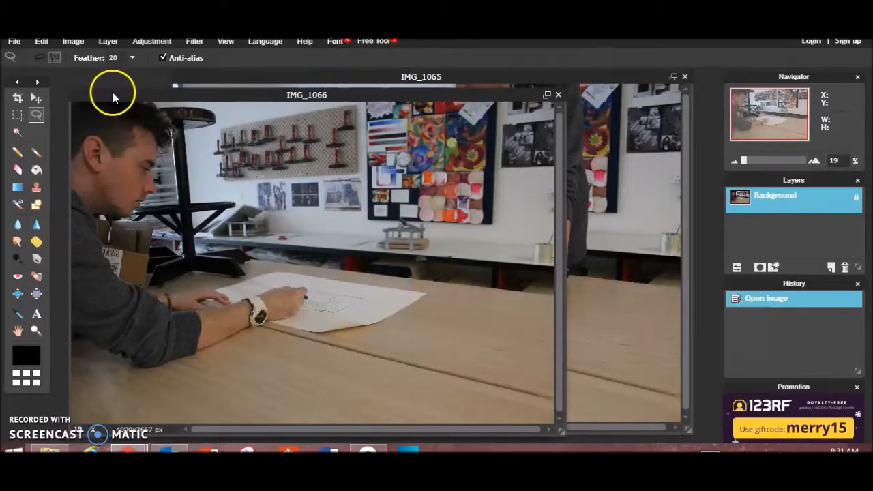
Select the man leaning on the table in IMG_1066, tracing his outline with the polygonal Lasso and a feather of 20.
{"action": "left_click", "coordinate": [53, 56]}
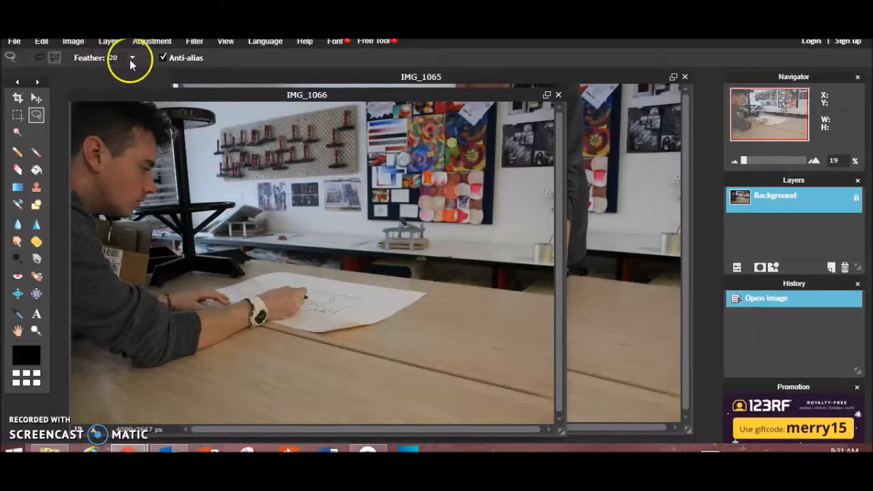
{"action": "left_click", "coordinate": [130, 59]}
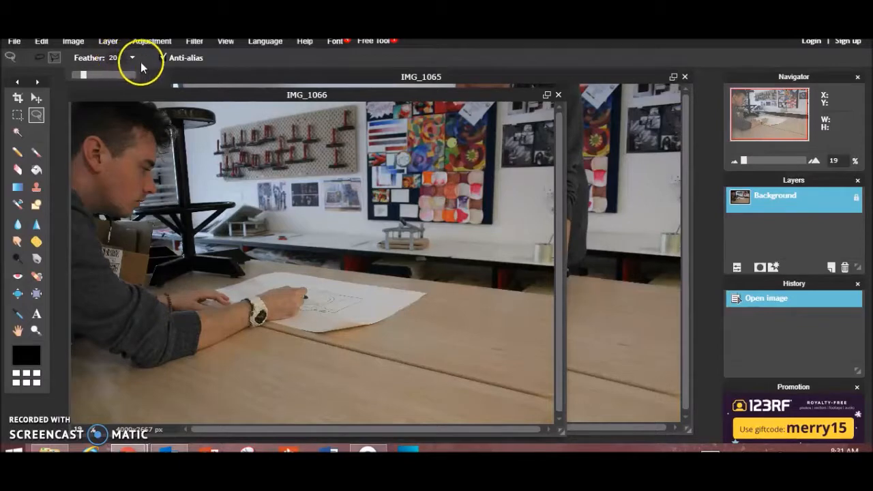
{"action": "left_click", "coordinate": [131, 58]}
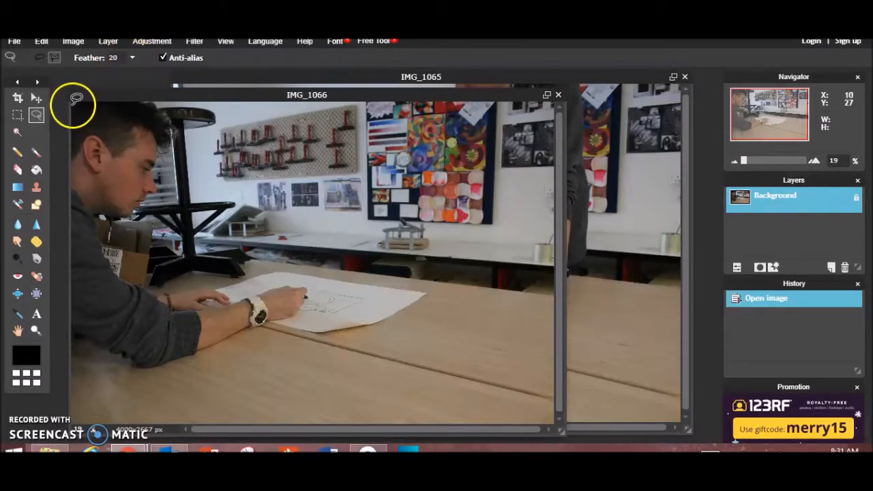
{"action": "mouse_move", "coordinate": [75, 111]}
{"action": "left_mouse_down"}
{"action": "mouse_move", "coordinate": [63, 289]}
{"action": "mouse_move", "coordinate": [73, 329]}
{"action": "mouse_move", "coordinate": [104, 352]}
{"action": "mouse_move", "coordinate": [122, 349]}
{"action": "mouse_move", "coordinate": [153, 367]}
{"action": "mouse_move", "coordinate": [300, 309]}
{"action": "mouse_move", "coordinate": [308, 283]}
{"action": "mouse_move", "coordinate": [259, 287]}
{"action": "mouse_move", "coordinate": [241, 302]}
{"action": "mouse_move", "coordinate": [191, 285]}
{"action": "mouse_move", "coordinate": [153, 294]}
{"action": "mouse_move", "coordinate": [117, 265]}
{"action": "mouse_move", "coordinate": [96, 220]}
{"action": "mouse_move", "coordinate": [149, 198]}
{"action": "mouse_move", "coordinate": [163, 137]}
{"action": "mouse_move", "coordinate": [175, 147]}
{"action": "mouse_move", "coordinate": [180, 130]}
{"action": "mouse_move", "coordinate": [156, 94]}
{"action": "mouse_move", "coordinate": [79, 96]}
{"action": "left_mouse_up"}
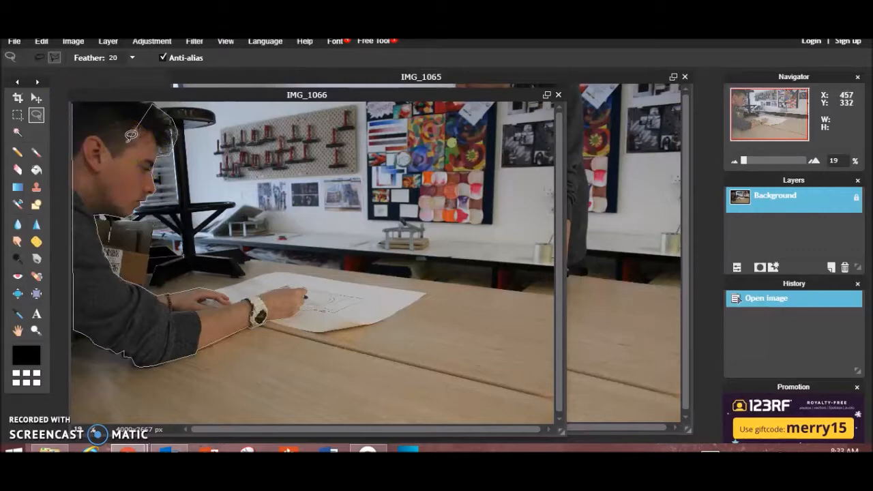
{"action": "mouse_move", "coordinate": [131, 135]}
{"action": "left_mouse_down"}
{"action": "mouse_move", "coordinate": [163, 126]}
{"action": "mouse_move", "coordinate": [147, 129]}
{"action": "mouse_move", "coordinate": [171, 143]}
{"action": "left_mouse_up"}
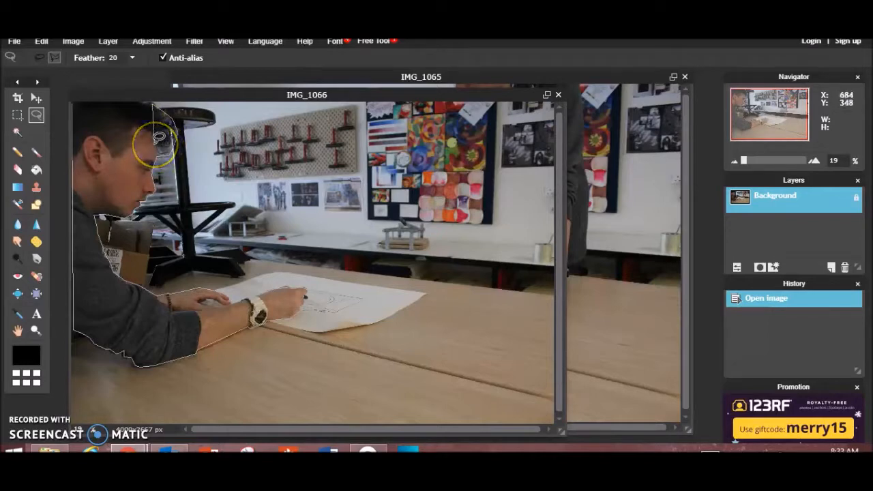
{"action": "mouse_move", "coordinate": [159, 136]}
{"action": "left_mouse_down"}
{"action": "mouse_move", "coordinate": [134, 127]}
{"action": "mouse_move", "coordinate": [172, 126]}
{"action": "mouse_move", "coordinate": [120, 122]}
{"action": "mouse_move", "coordinate": [77, 96]}
{"action": "left_mouse_up"}
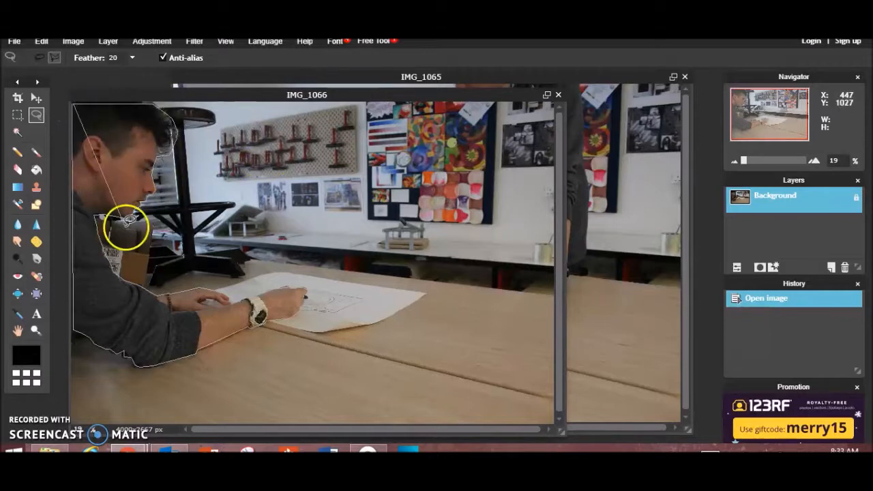
{"action": "left_click_drag", "start_coordinate": [132, 169], "coordinate": [104, 168]}
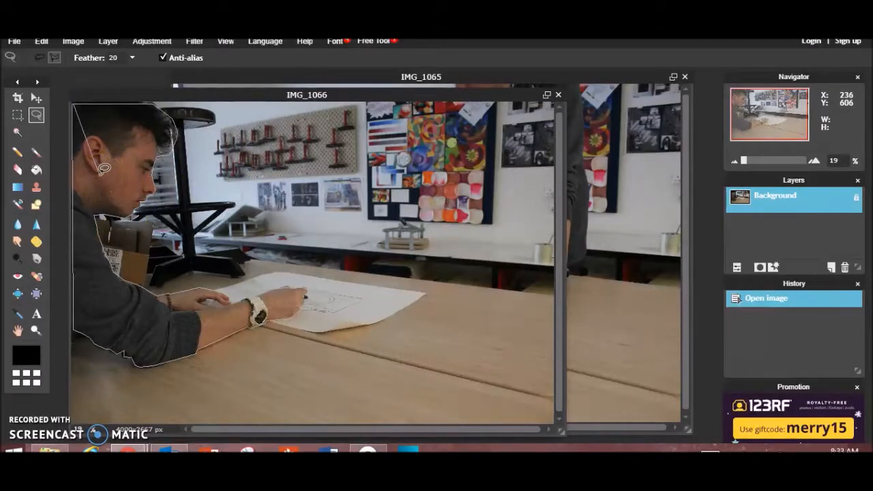
{"action": "mouse_move", "coordinate": [103, 168]}
{"action": "left_mouse_down"}
{"action": "mouse_move", "coordinate": [70, 95]}
{"action": "mouse_move", "coordinate": [78, 97]}
{"action": "left_mouse_up"}
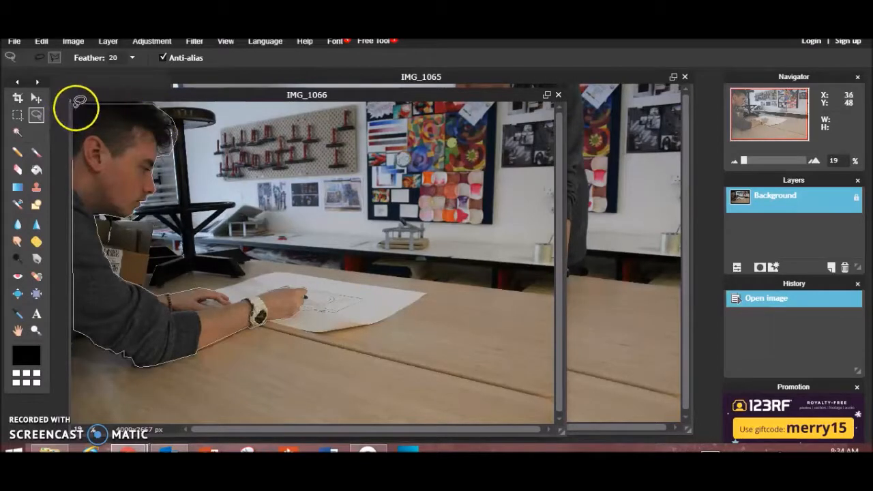
{"action": "left_click", "coordinate": [79, 101]}
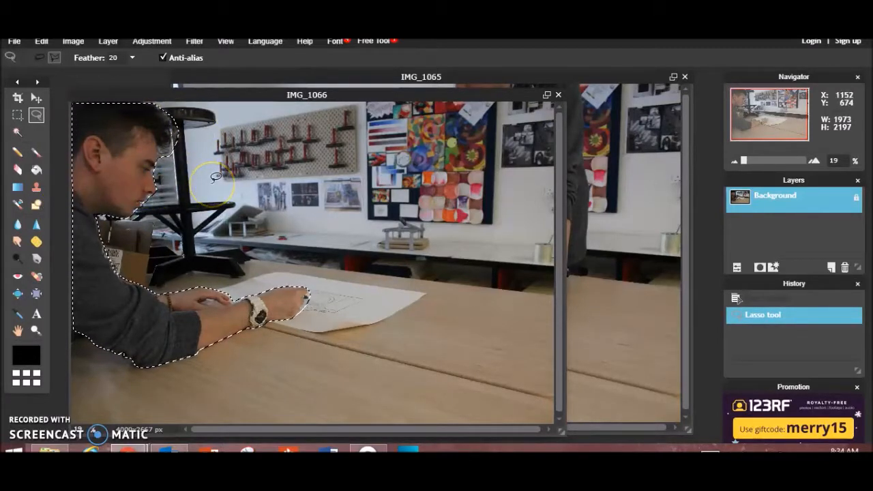
Copy the selected man into IMG_1065 as a new layer and move him against the photo's left edge with his hand on the paper.
{"action": "key", "text": "ctrl+c"}
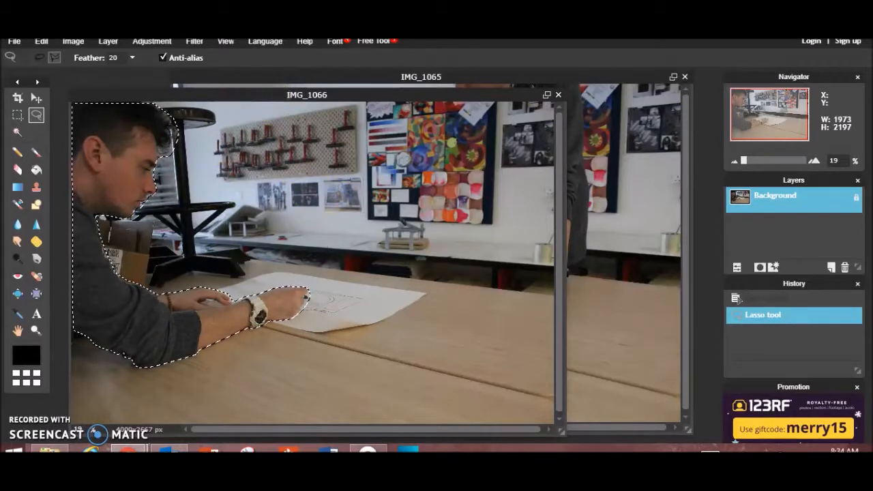
{"action": "left_click", "coordinate": [458, 75]}
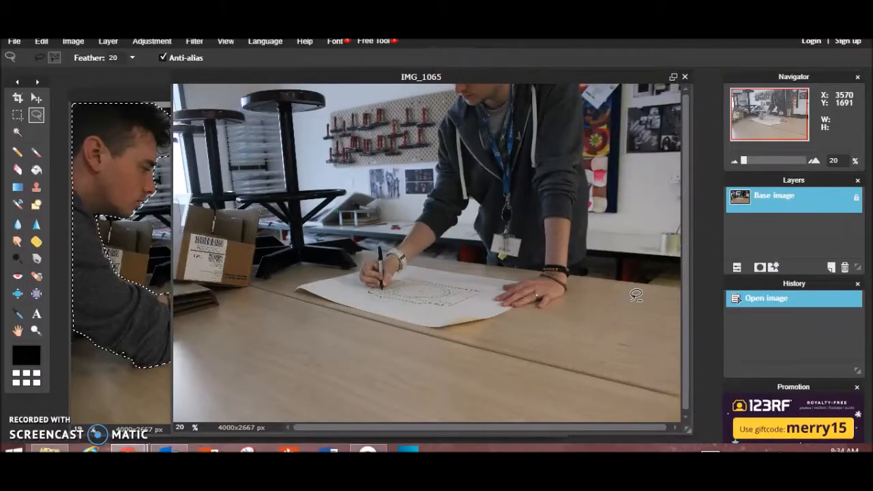
{"action": "key", "text": "ctrl+v"}
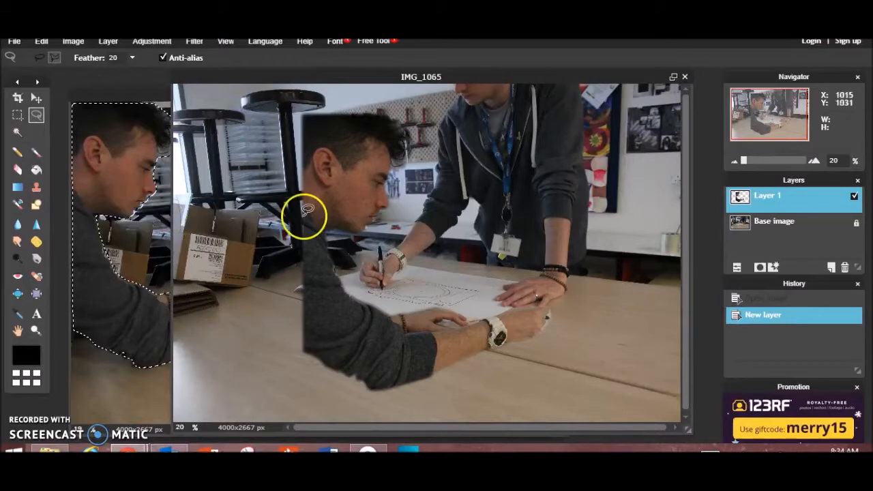
{"action": "left_click", "coordinate": [36, 97]}
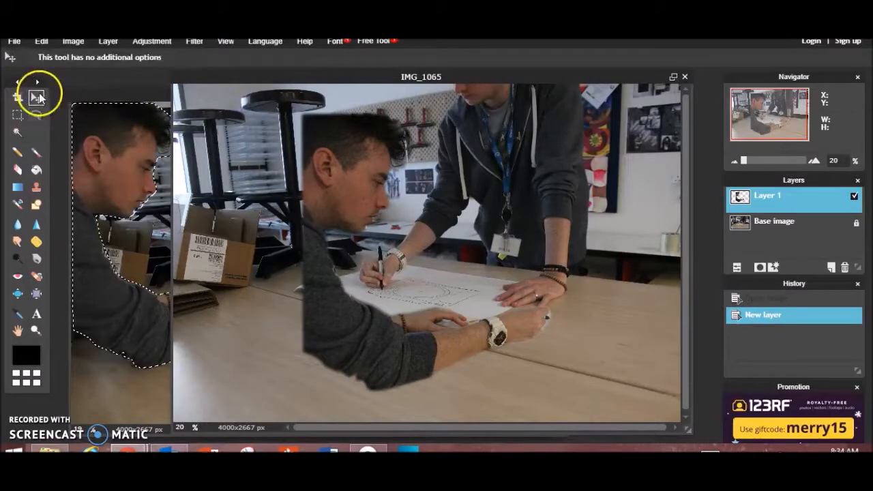
{"action": "left_click_drag", "start_coordinate": [351, 279], "coordinate": [219, 252]}
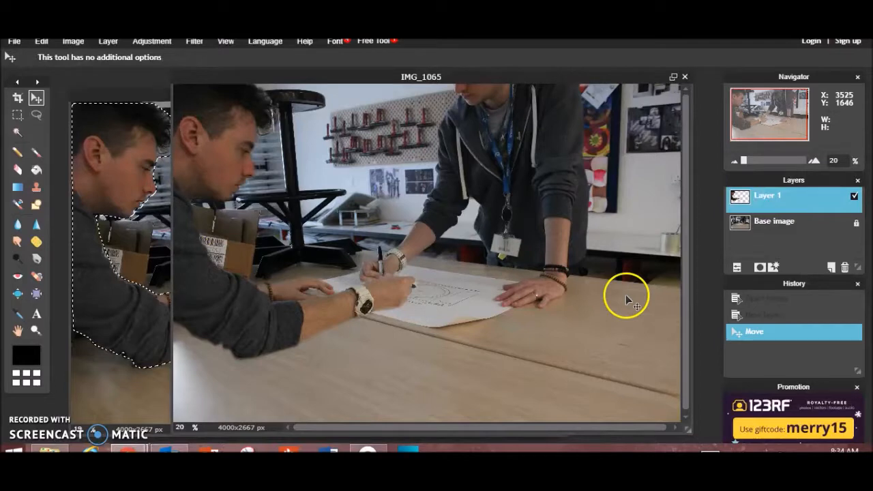
Switch to the Marquee tool, shift the IMG_1065 window further aside and make IMG_1066 the active image.
{"action": "left_click", "coordinate": [18, 115]}
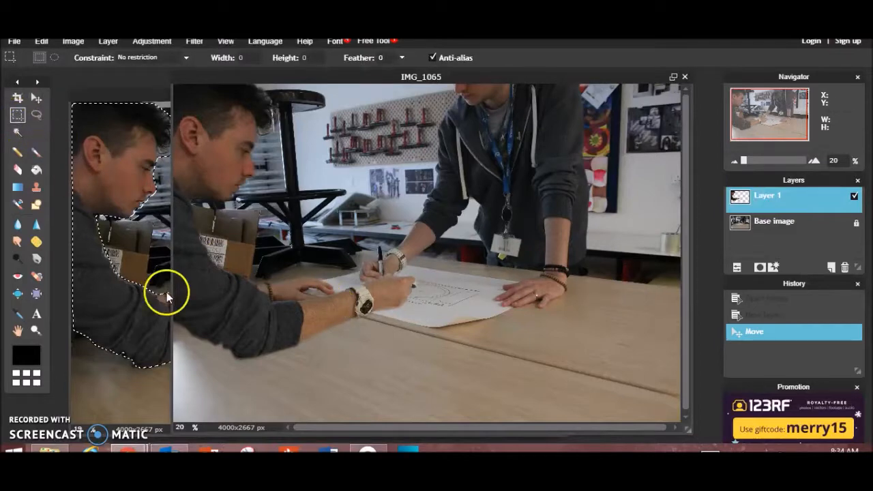
{"action": "left_click_drag", "start_coordinate": [550, 71], "coordinate": [632, 72]}
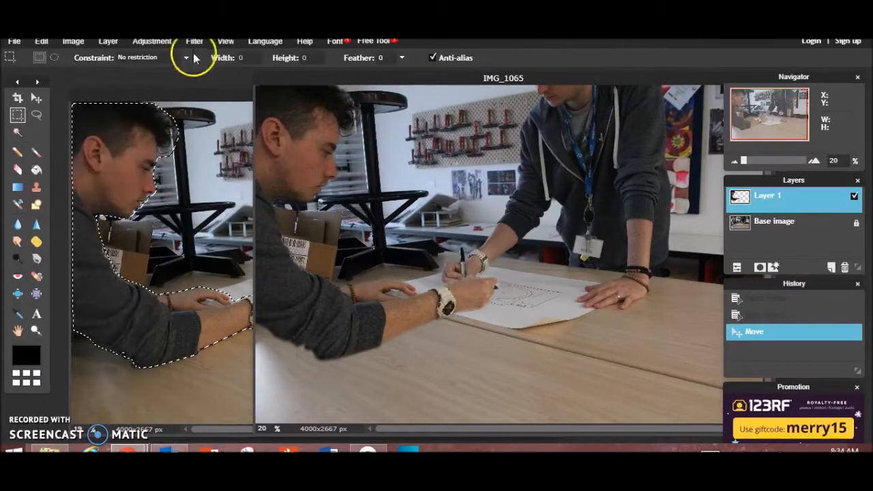
{"action": "left_click", "coordinate": [191, 95]}
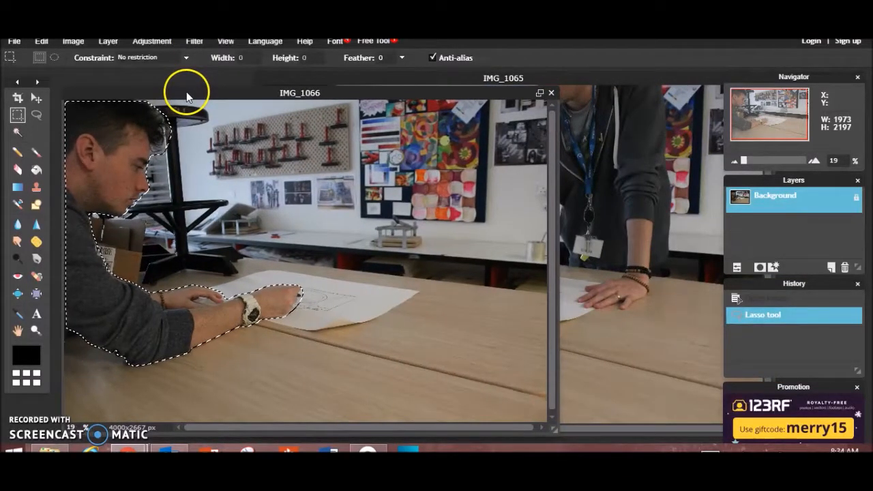